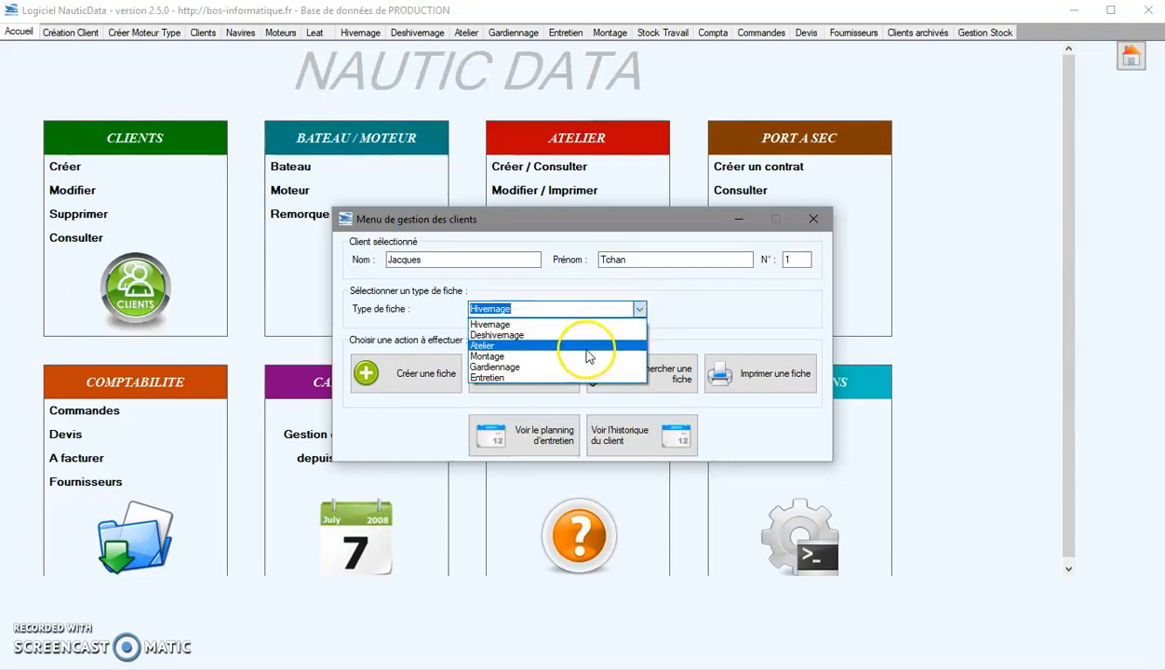
- Choose Hivernage as the sheet type and create a new sheet for the selected client
click(568, 325)
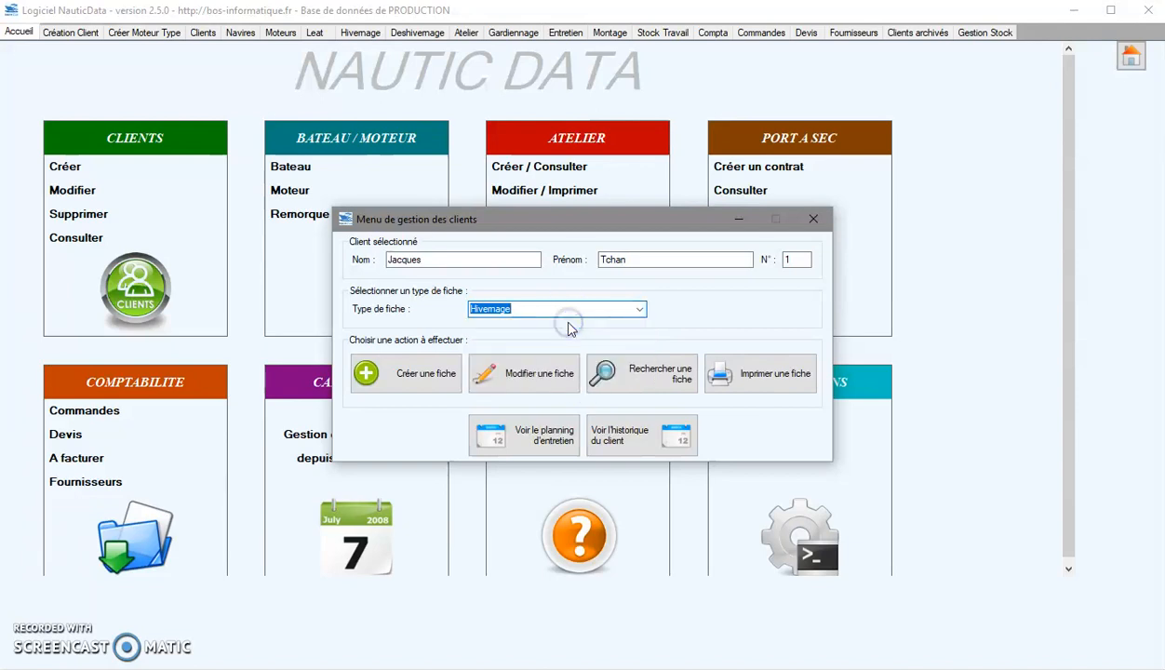
click(420, 375)
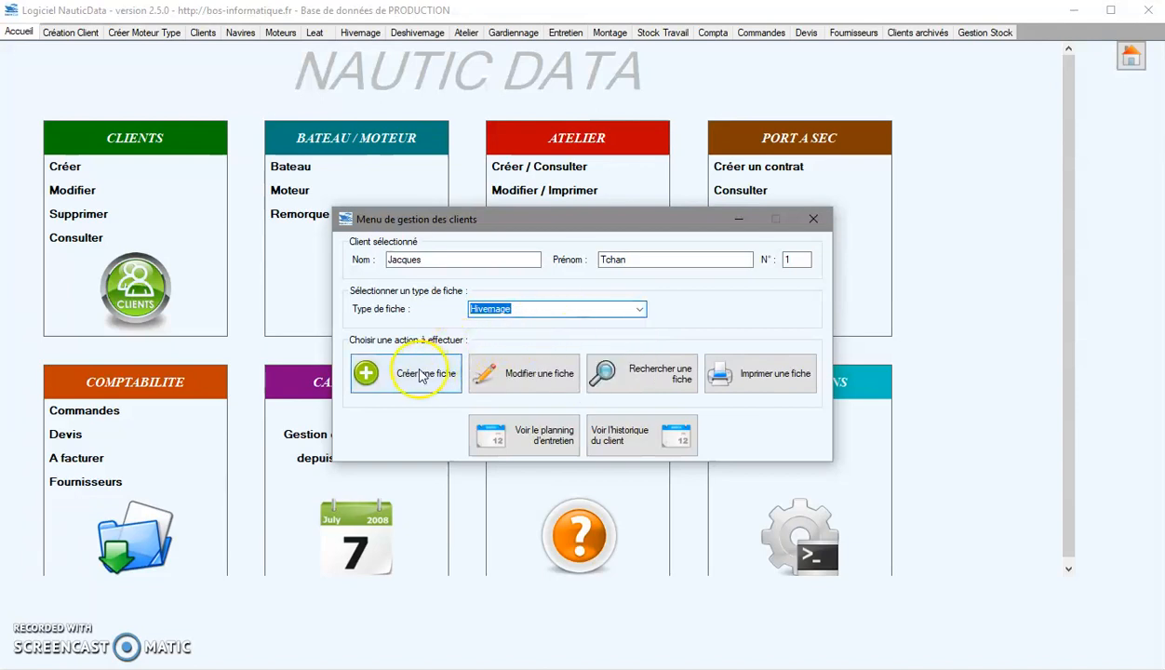
click(419, 384)
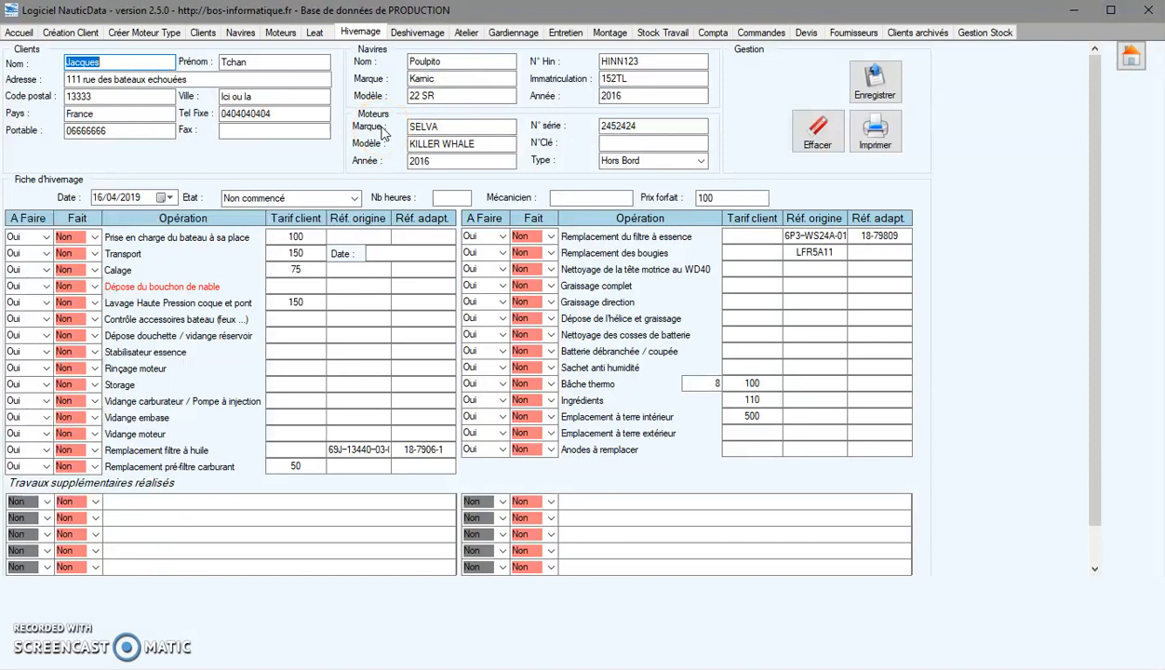
click(319, 160)
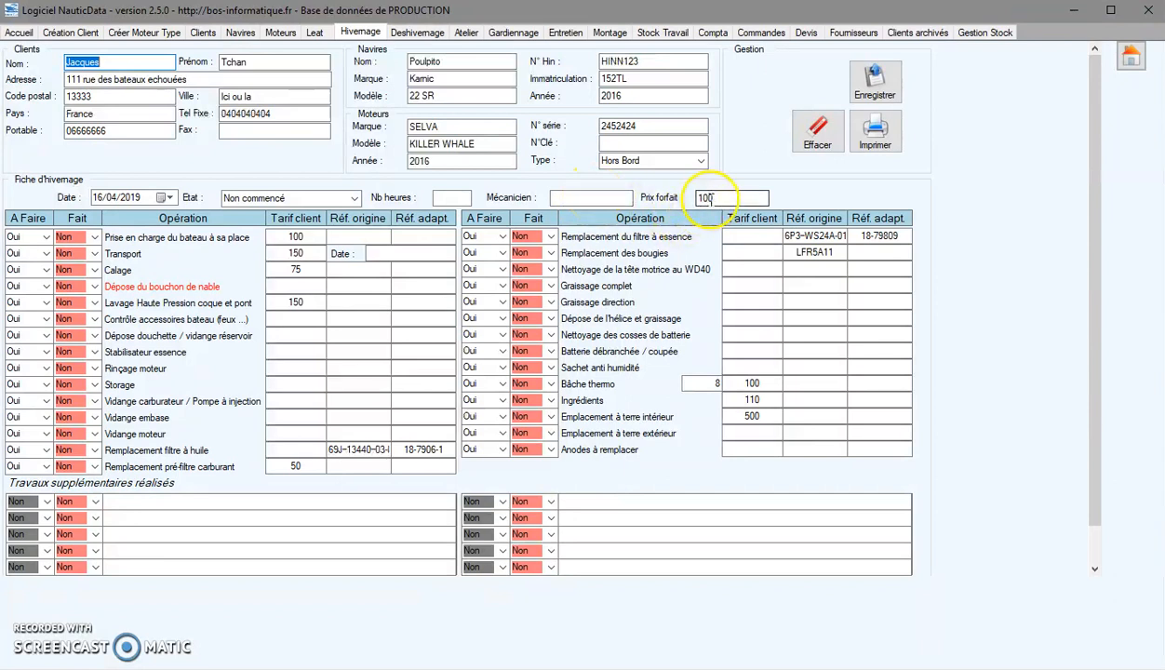
- Check where client service rates are entered on the client creation form, and return to the Hivernage sheet
click(85, 34)
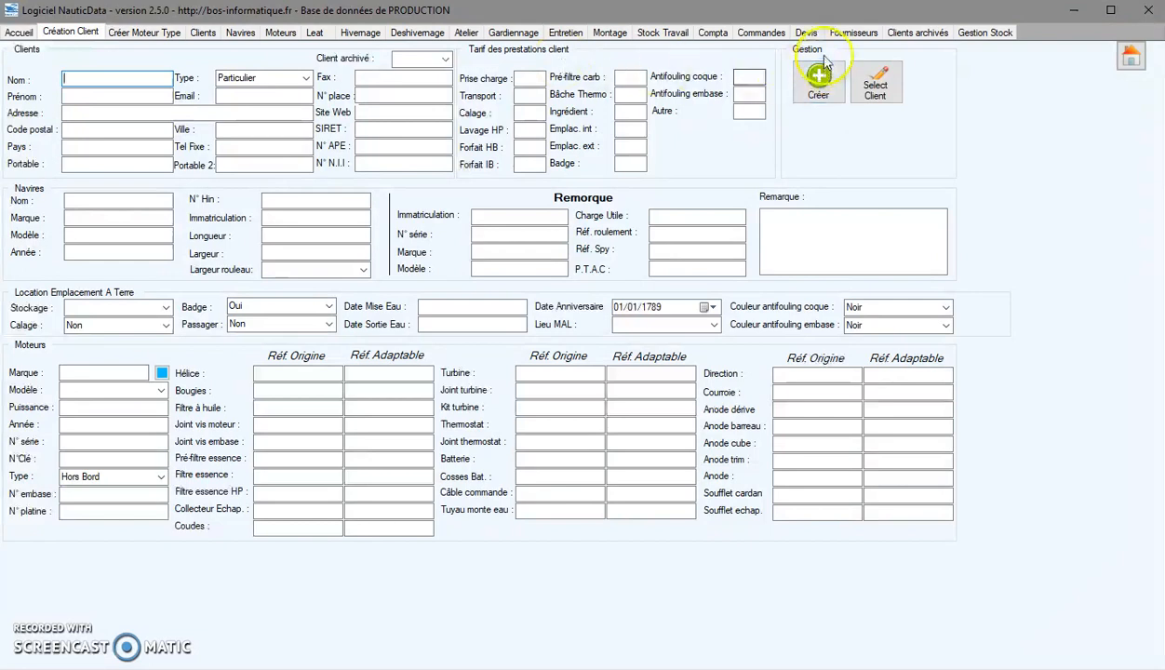
click(364, 34)
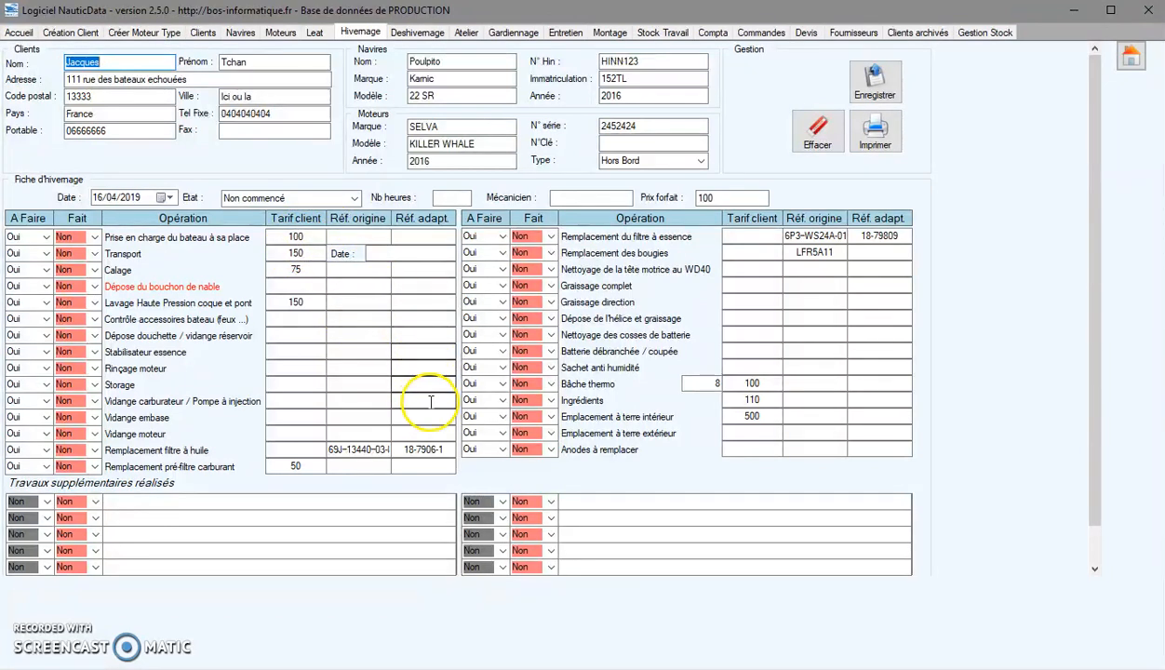
click(211, 474)
- Try A Faire as Non for Prise en charge du bateau à sa place, and restore it to Oui
click(37, 237)
click(42, 253)
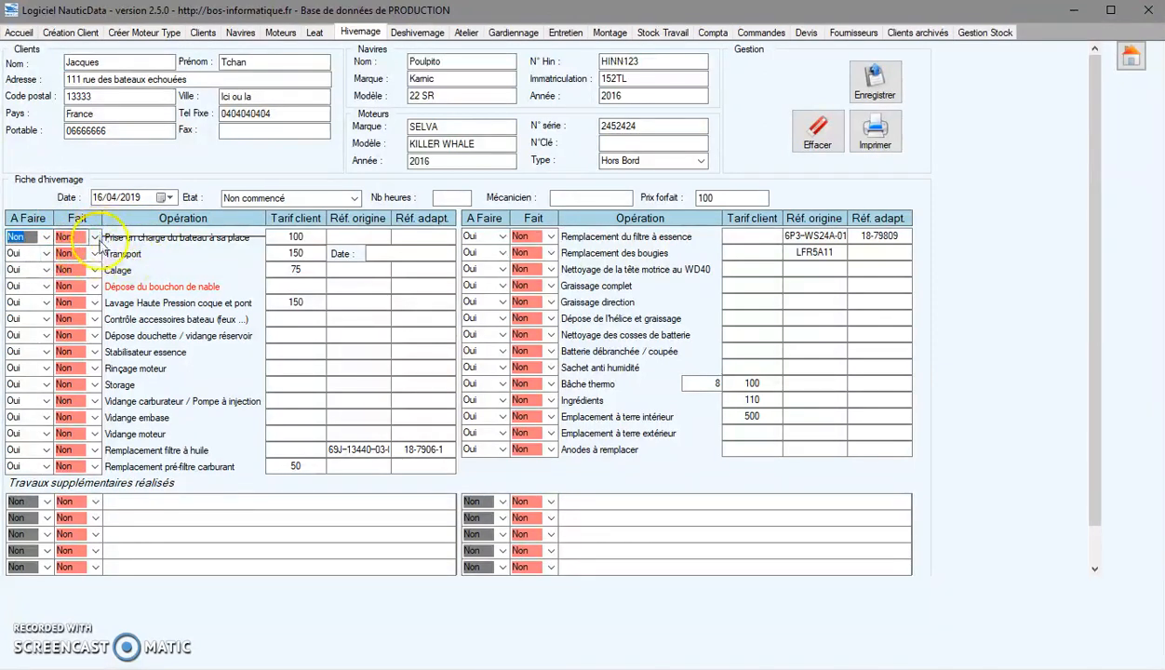
click(43, 237)
click(41, 263)
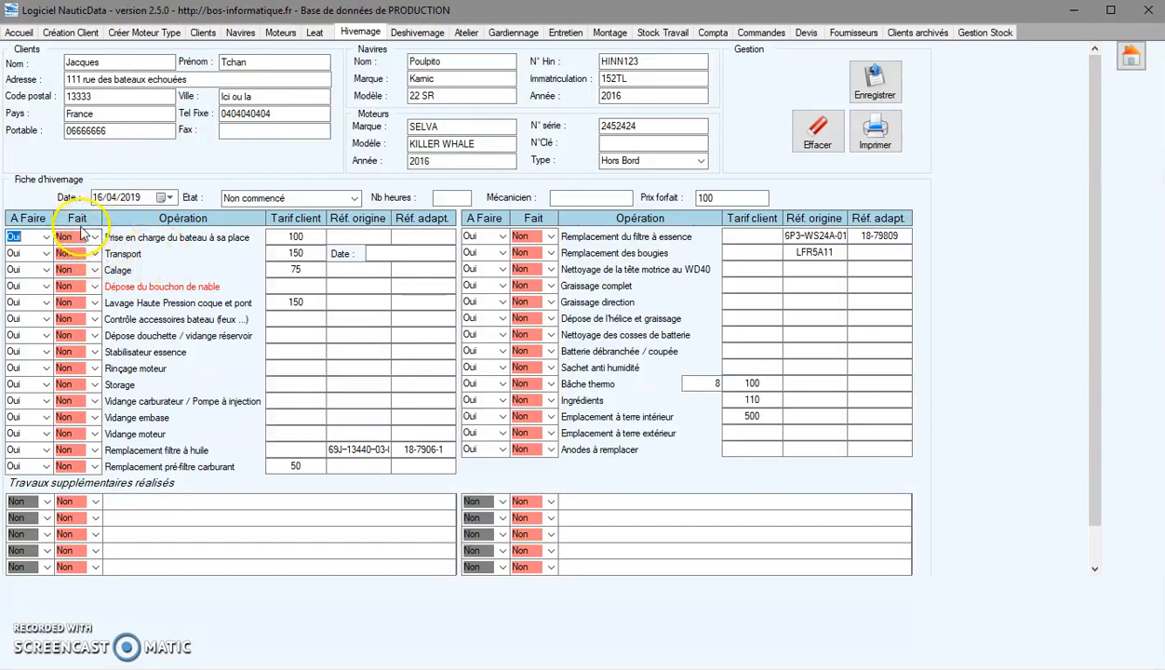
- Set Fait to Oui for Prise en charge du bateau, Dépose douchette, Rinçage moteur, Storage, Vidange carburateur and Vidange moteur
click(95, 237)
click(91, 262)
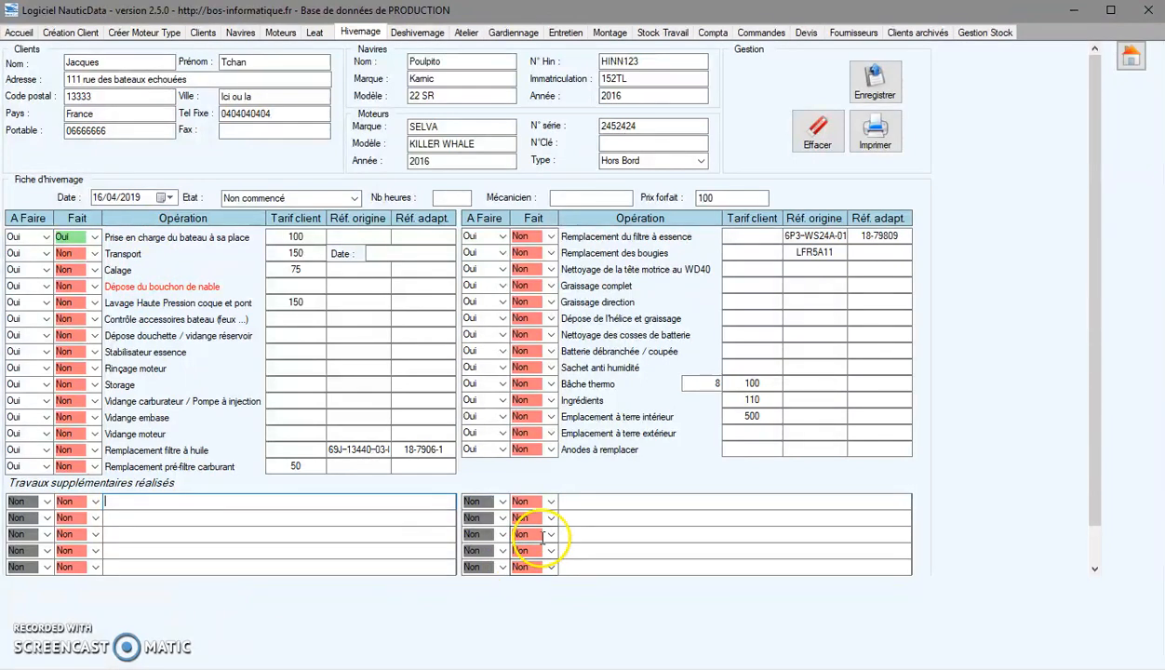
click(70, 335)
click(69, 369)
click(68, 384)
click(68, 401)
click(67, 433)
- Set Fait to Oui for Graissage complet, Graissage direction, Dépose de l'hélice, Nettoyage des cosses, Emplacement à terre intérieur and extérieur
click(521, 286)
click(521, 301)
click(519, 318)
click(521, 334)
click(518, 416)
click(519, 432)
- Enter 158 as the number of hours and fill in the mechanic's name
click(450, 198)
text(158)
click(616, 198)
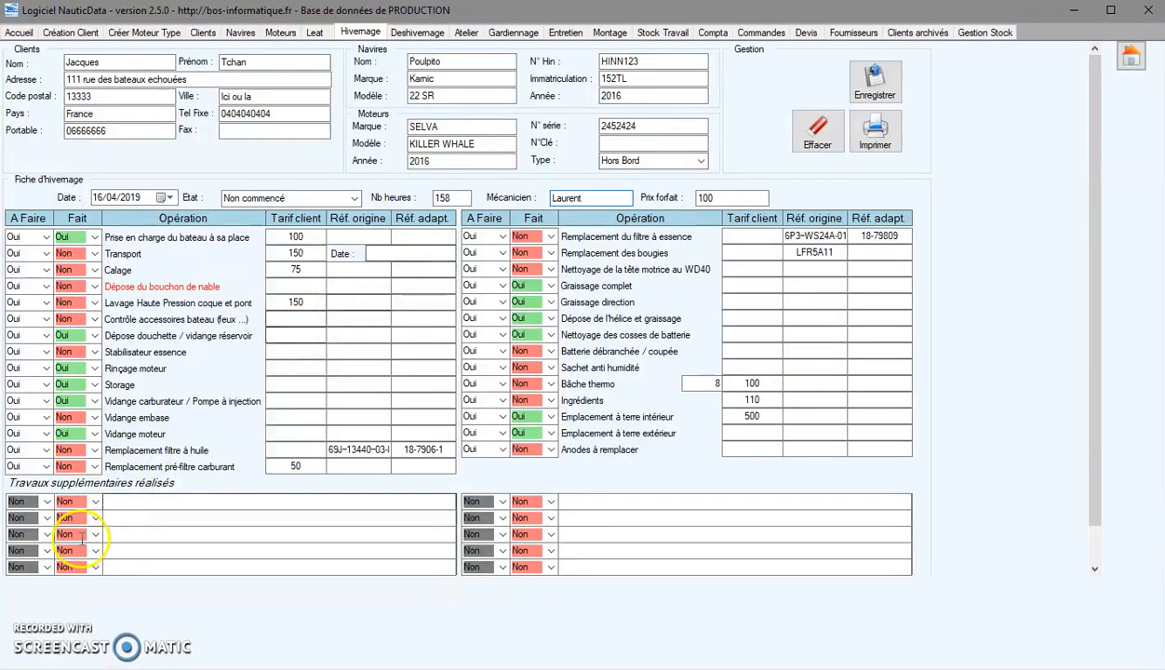
- Add "Pose de sondeur" as the first additional work item, with A Faire and Fait both set to Oui
click(90, 503)
click(46, 502)
click(33, 530)
click(144, 501)
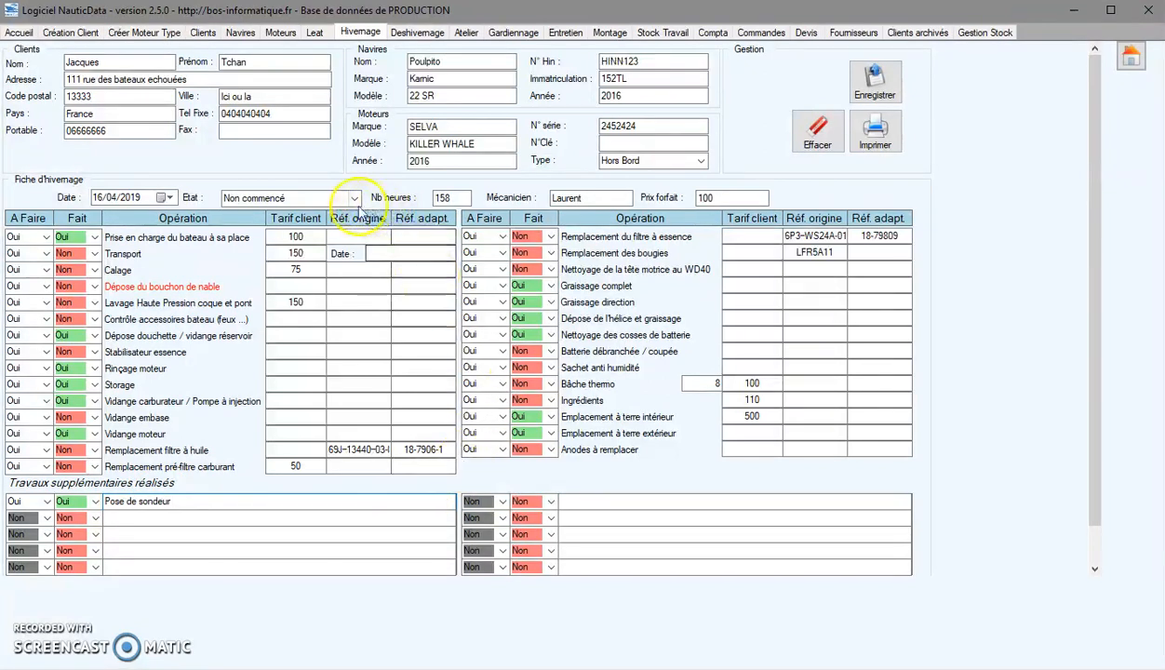
- Set the Hivernage sheet's status (Etat) to Terminé avec reste à faire
click(346, 198)
click(335, 248)
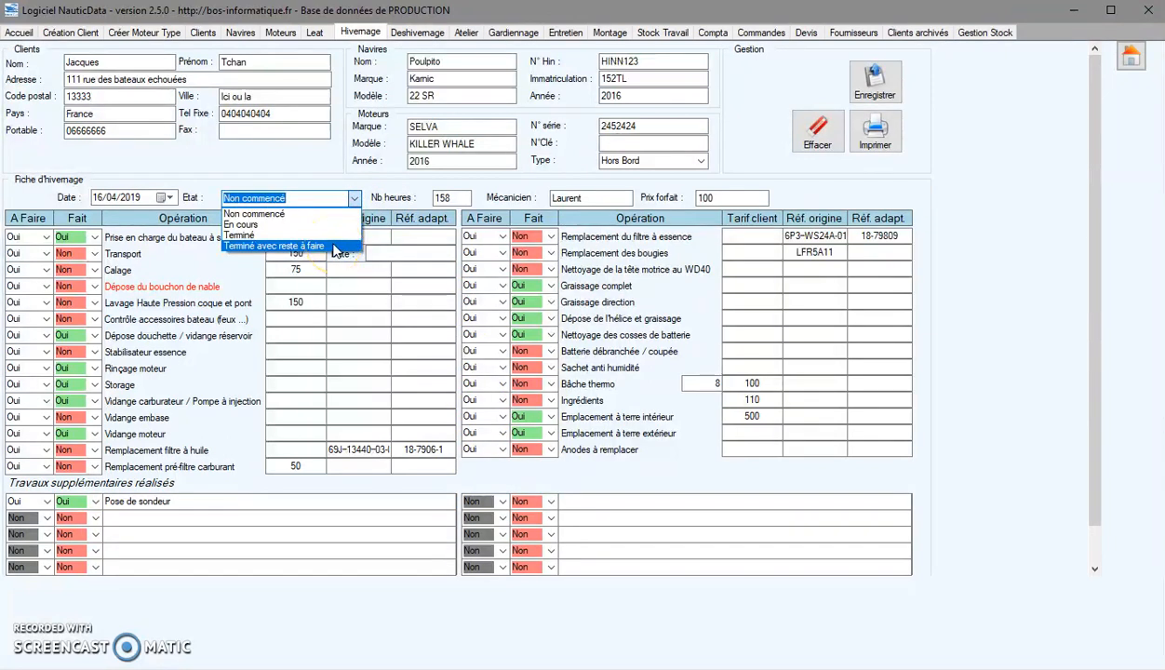
click(335, 248)
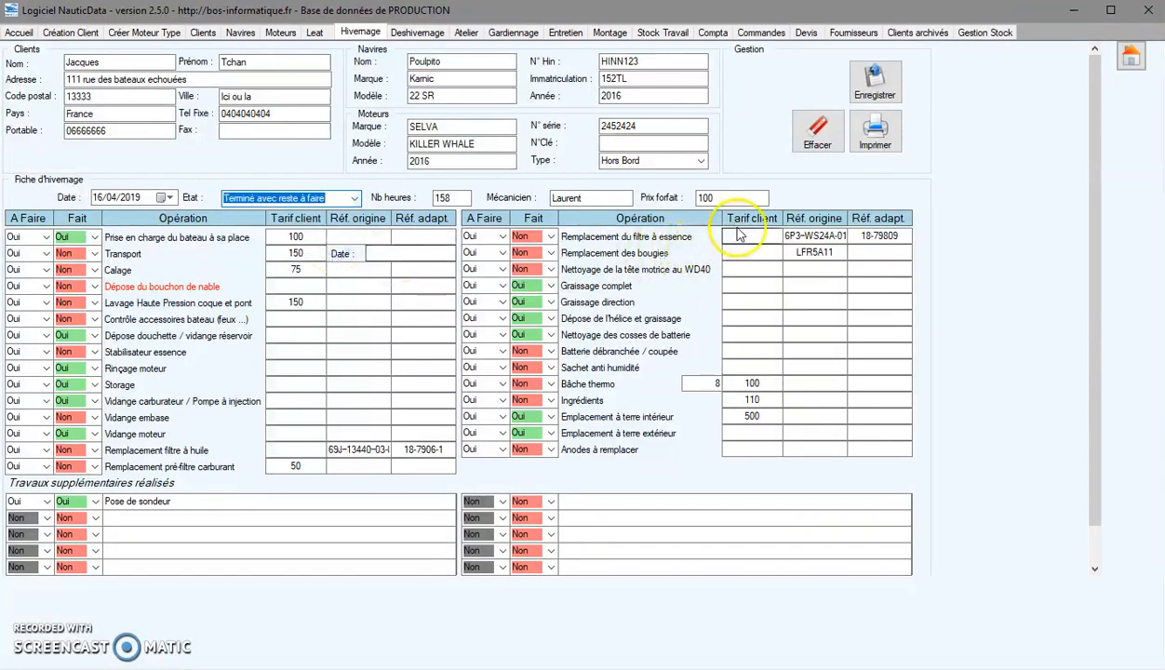
- Save the new Hivernage sheet to the database and confirm its creation for the client
click(884, 93)
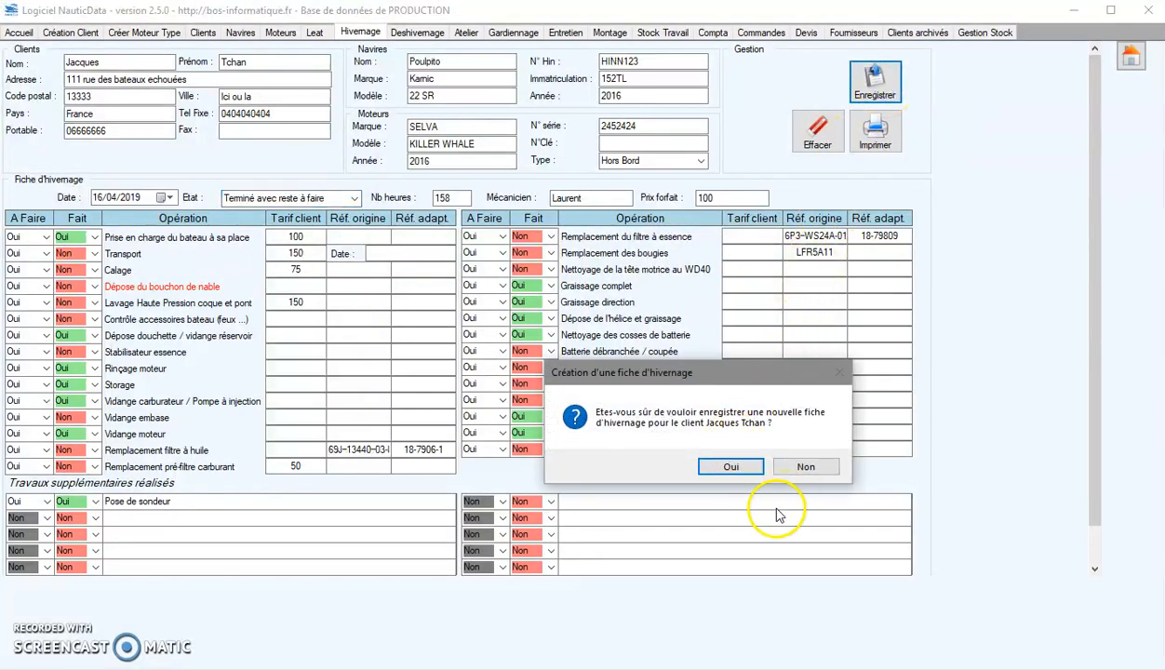
click(719, 475)
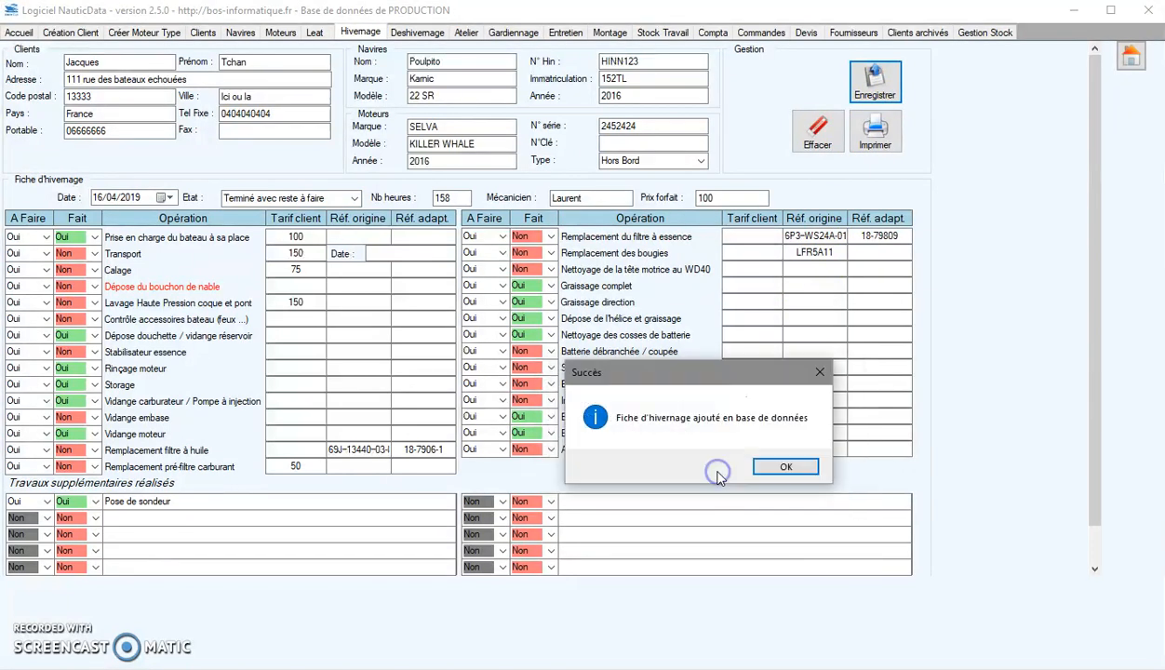
click(787, 467)
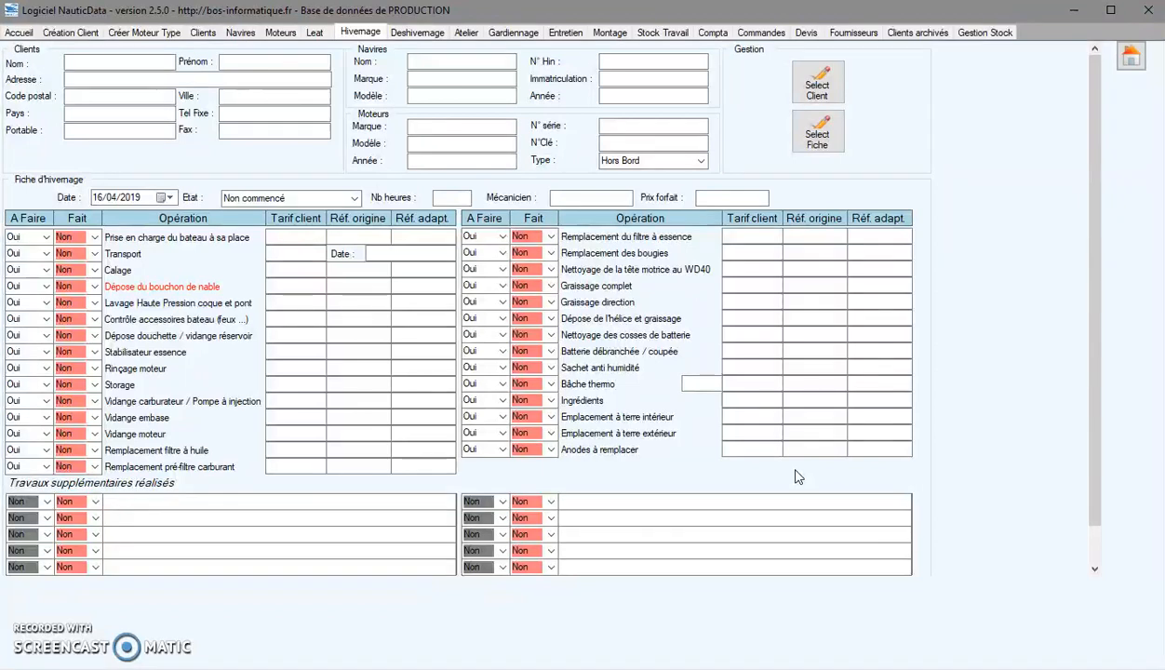